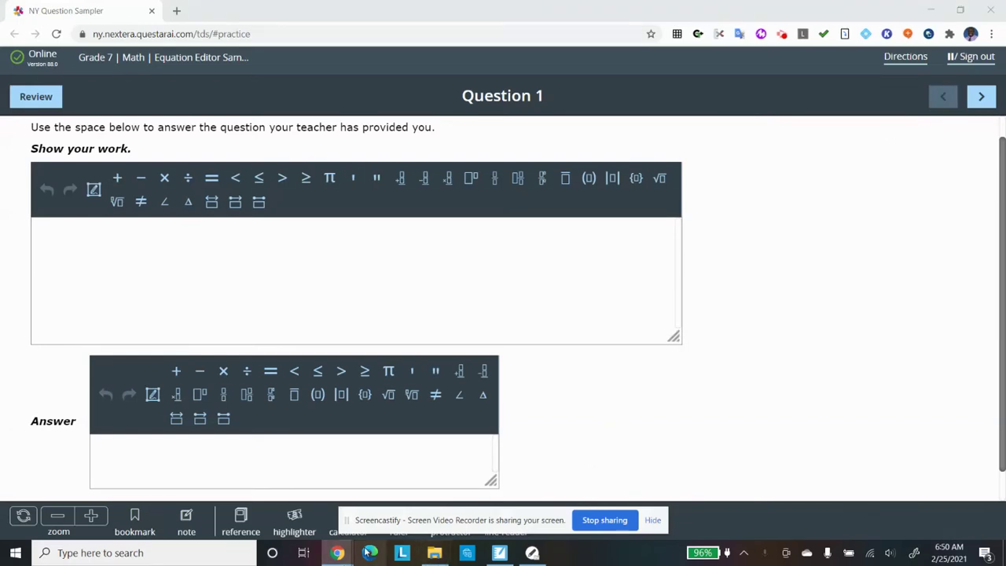
Switch from Chrome to the 'NYS CBT Lesson' Notebook file on its Table of Content slide
left_click(497, 555)
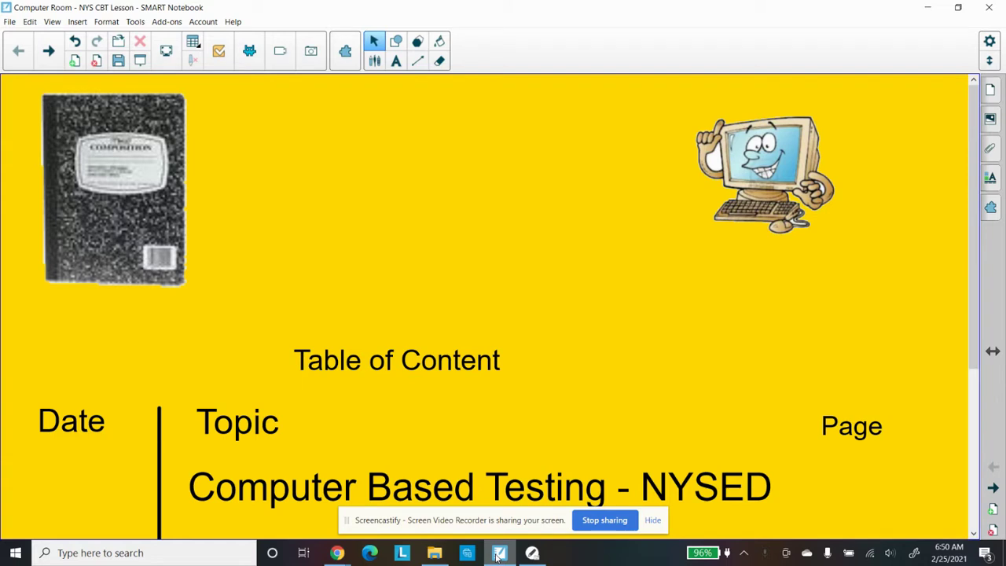
Page past the browser new-tab slide to the Google results for 'computer based testing nysed'
left_click(652, 521)
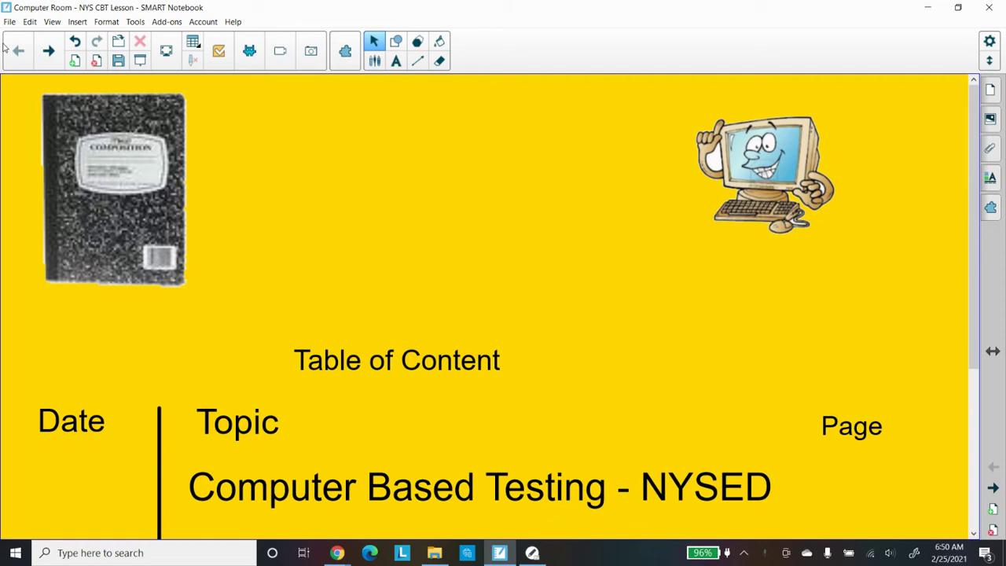
left_click(49, 52)
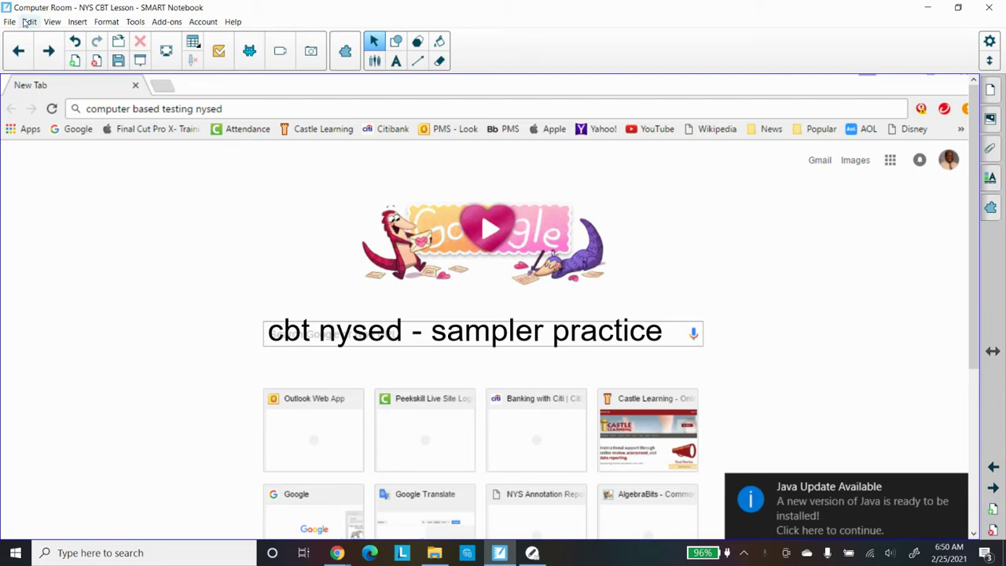
left_click(48, 50)
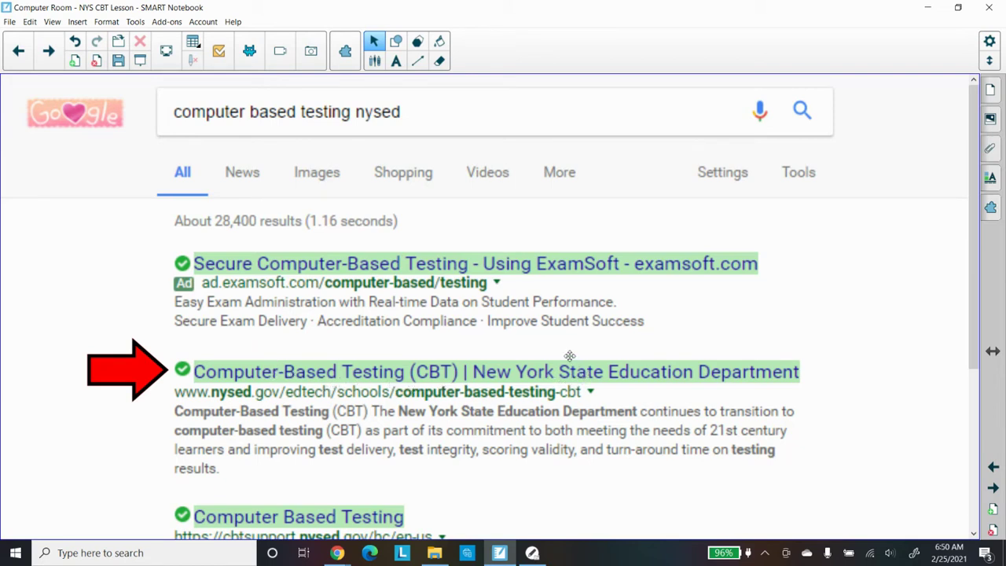
Page through the NYSED Computer-Based Testing and Question Sampler slides to the exit notice
left_click(49, 53)
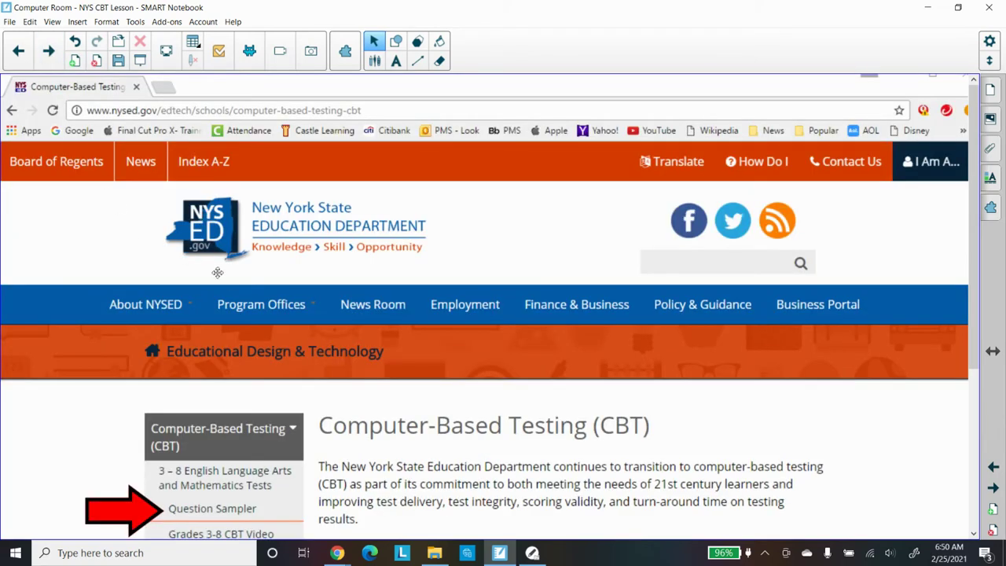
scroll(231, 286, "down", 1)
scroll(231, 285, "down", 1)
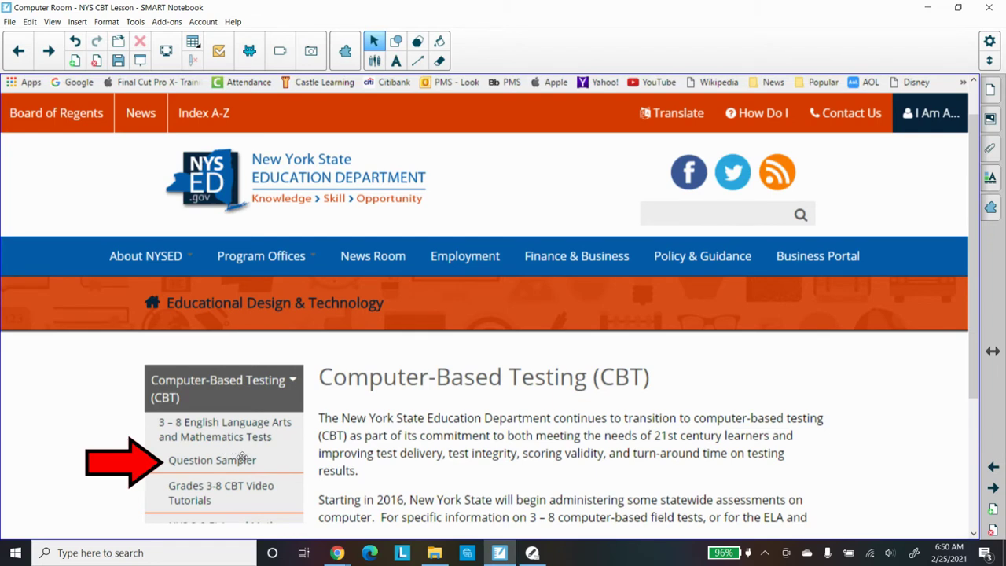
scroll(244, 463, "down", 1)
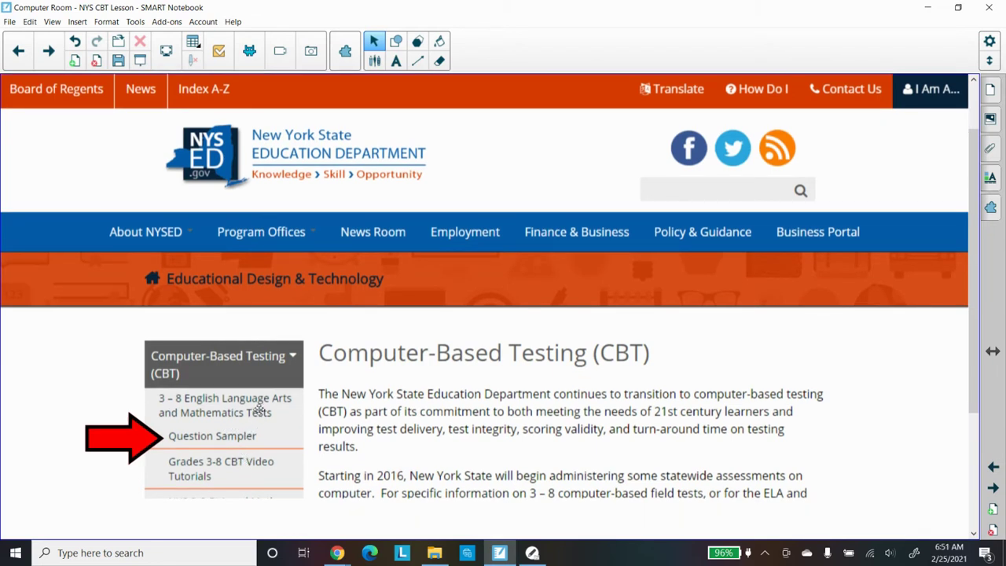
left_click(50, 61)
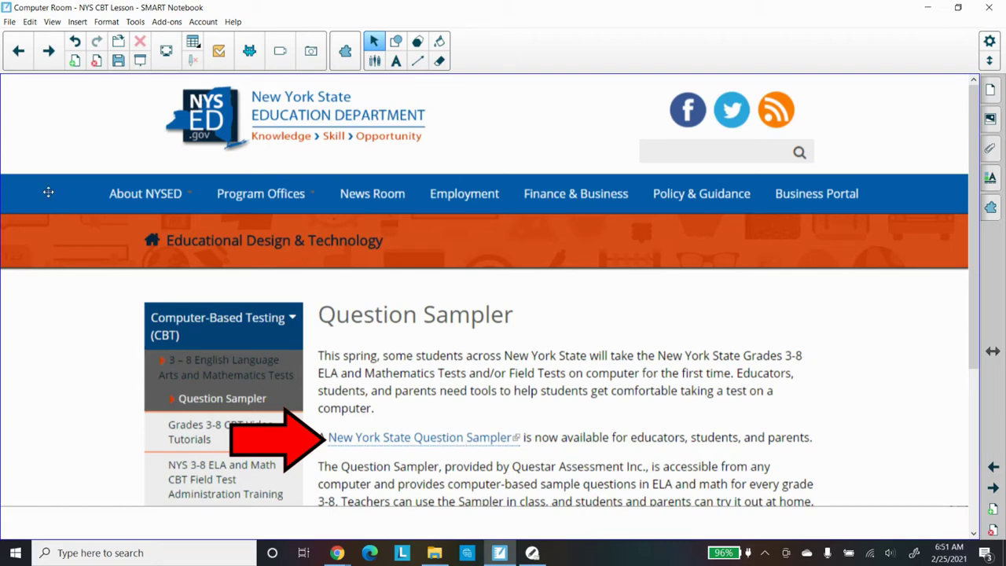
left_click(48, 50)
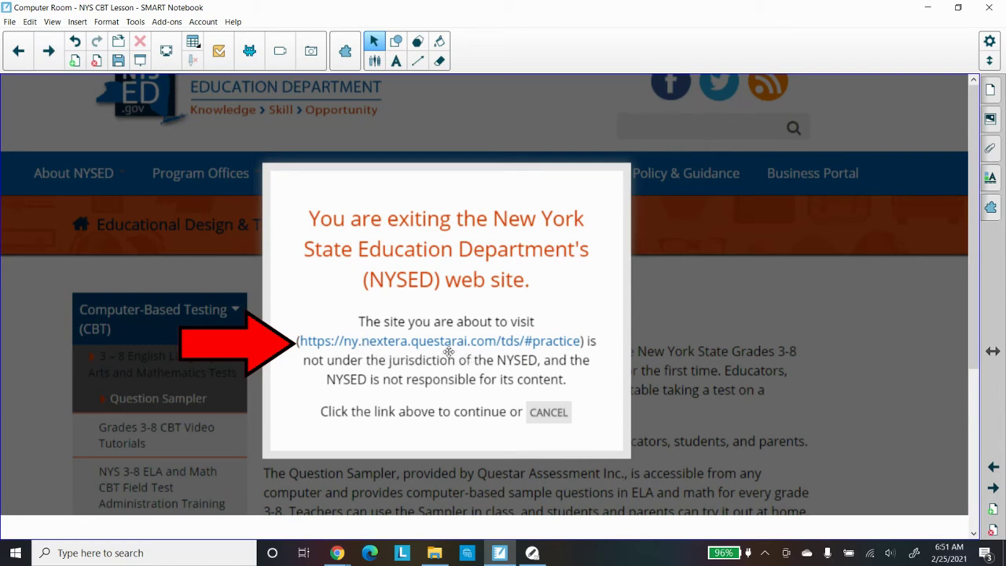
Advance past the Question Sampler landing page to Question 1 of 9, the milk-and-water recipe problem
left_click(47, 52)
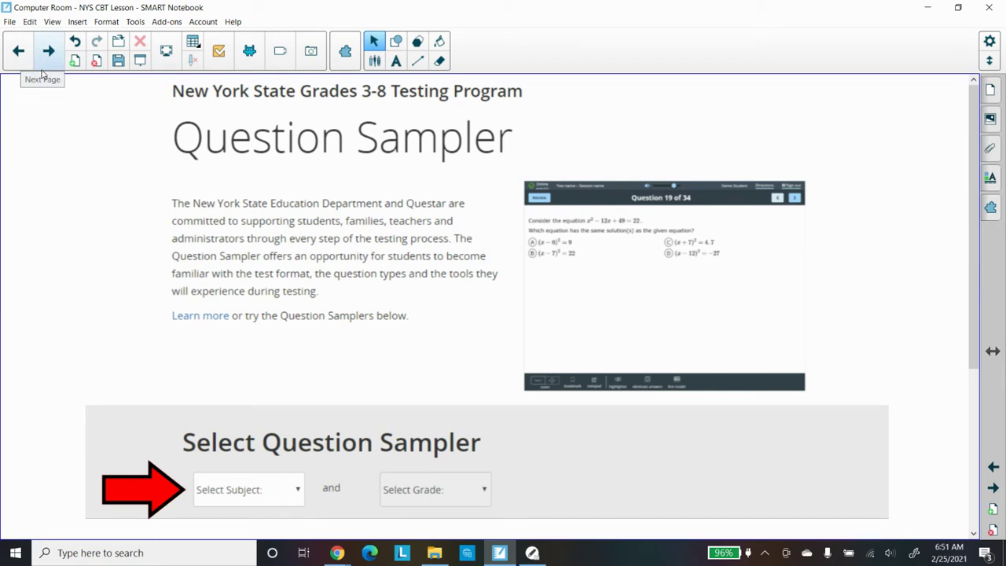
left_click(47, 55)
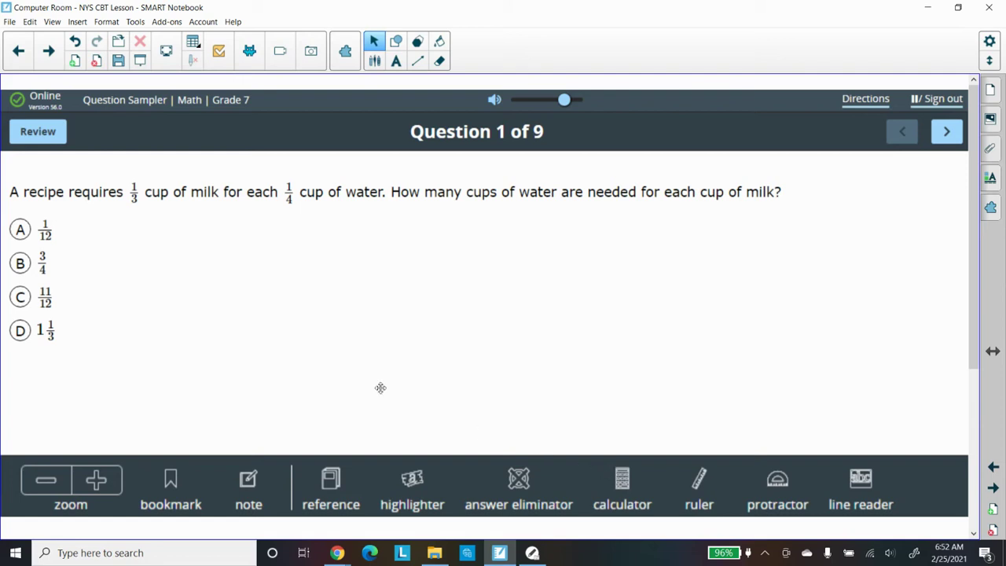
Advance past the Question 7 of 9 slide to the equation-editor Question 1 slide
left_click(45, 58)
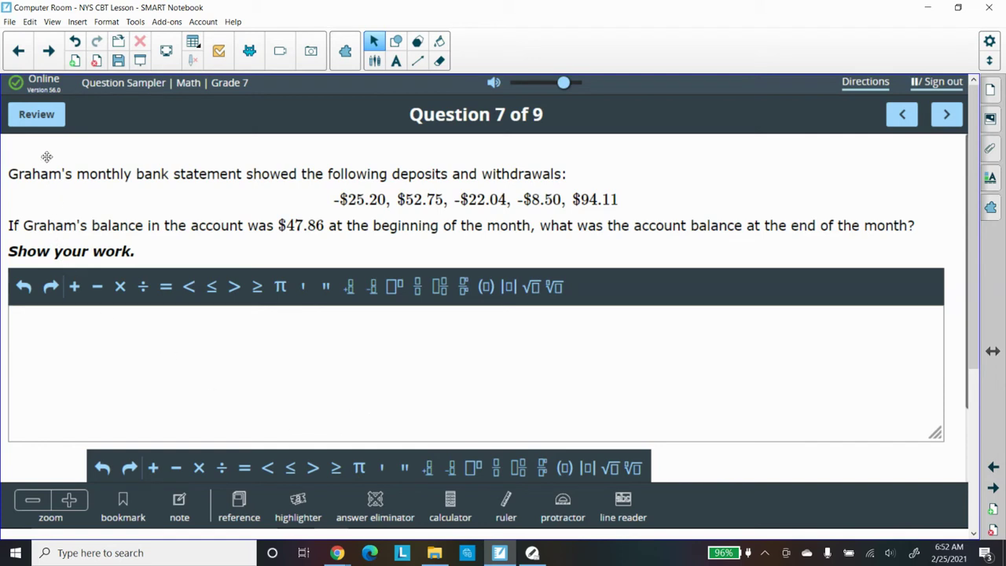
left_click(48, 52)
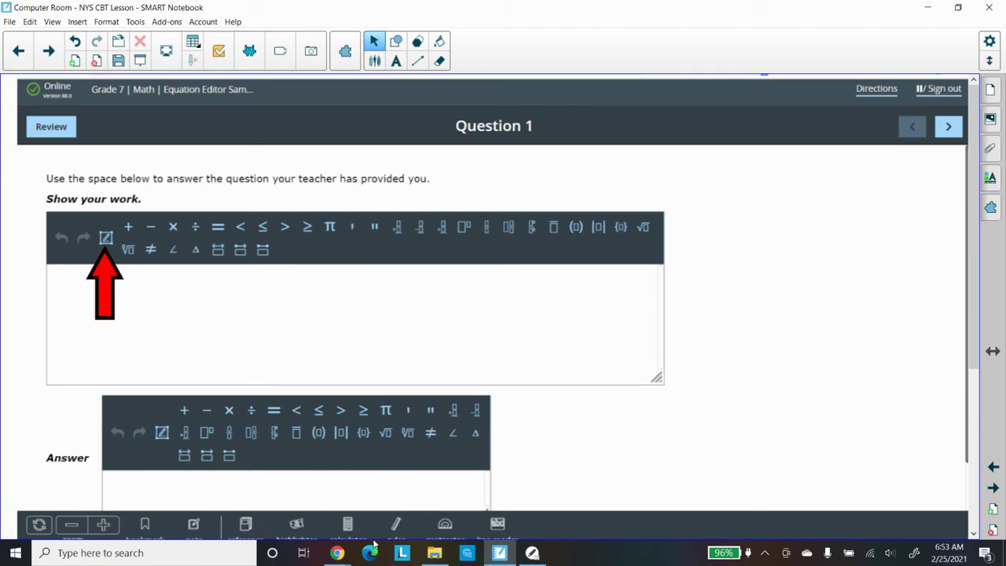
In the live sampler, open the drawing canvas and sketch a circle and a triangle with marked angles
mouse_move(335, 556)
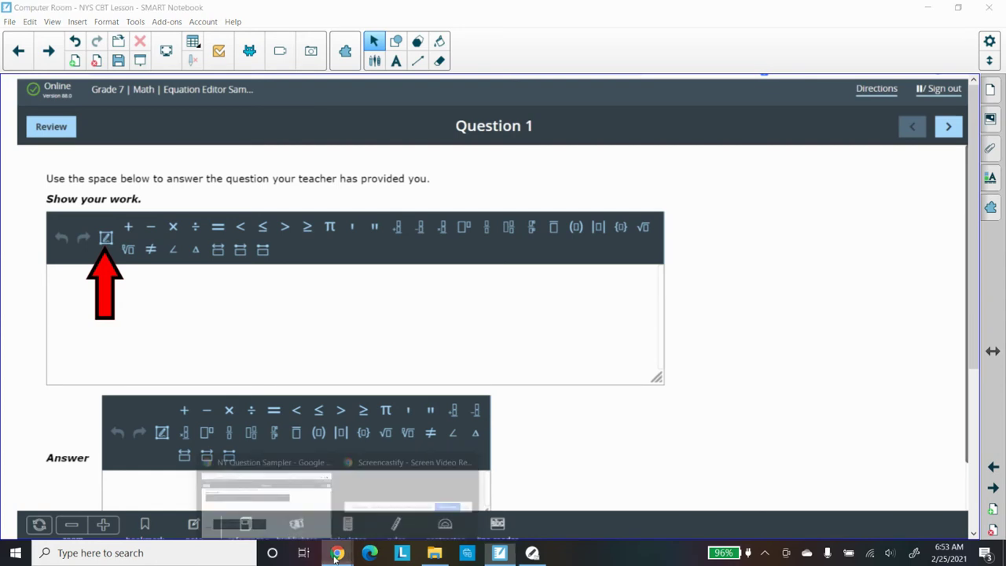
left_click(303, 521)
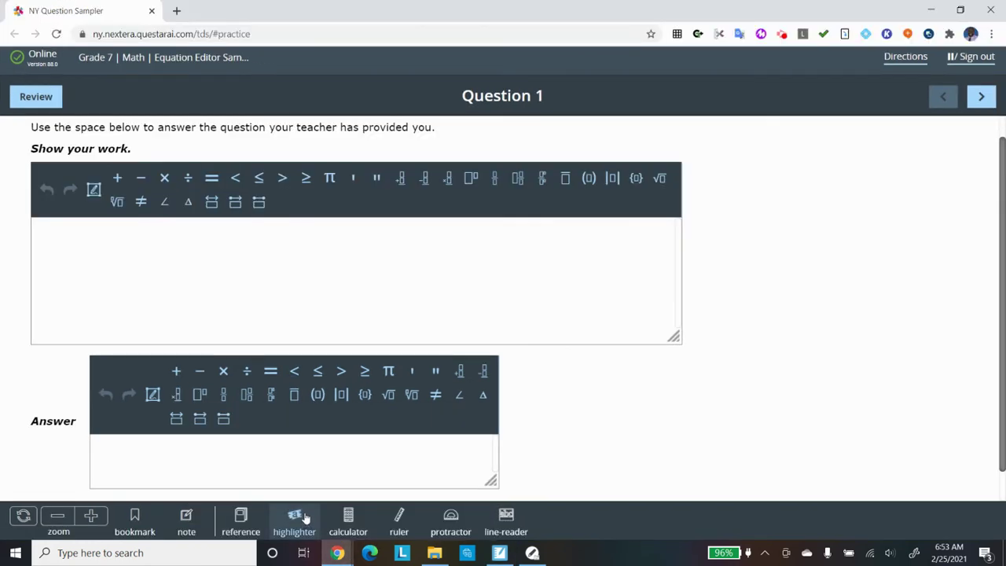
left_click(94, 193)
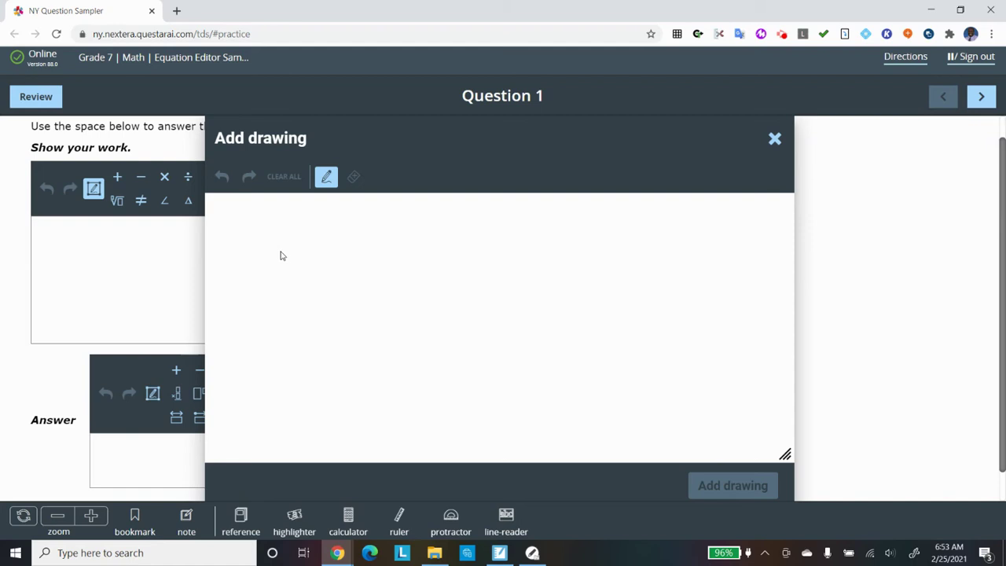
mouse_move(334, 236)
left_mouse_down()
mouse_move(343, 327)
mouse_move(339, 235)
left_mouse_up()
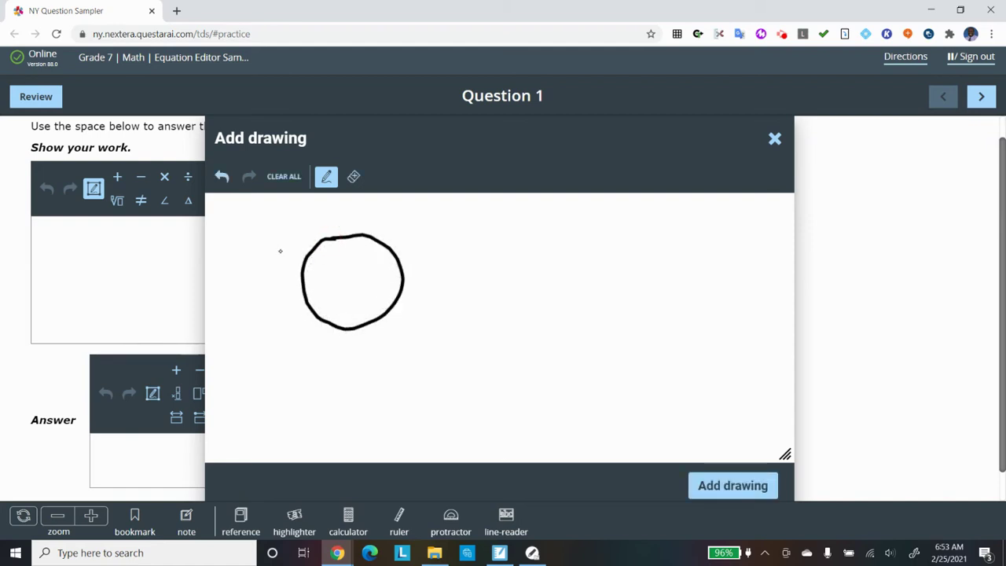
mouse_move(484, 233)
left_mouse_down()
mouse_move(440, 331)
mouse_move(498, 269)
mouse_move(488, 326)
mouse_move(432, 334)
mouse_move(469, 331)
left_mouse_up()
mouse_move(469, 263)
left_mouse_down()
mouse_move(501, 267)
mouse_move(493, 328)
left_mouse_up()
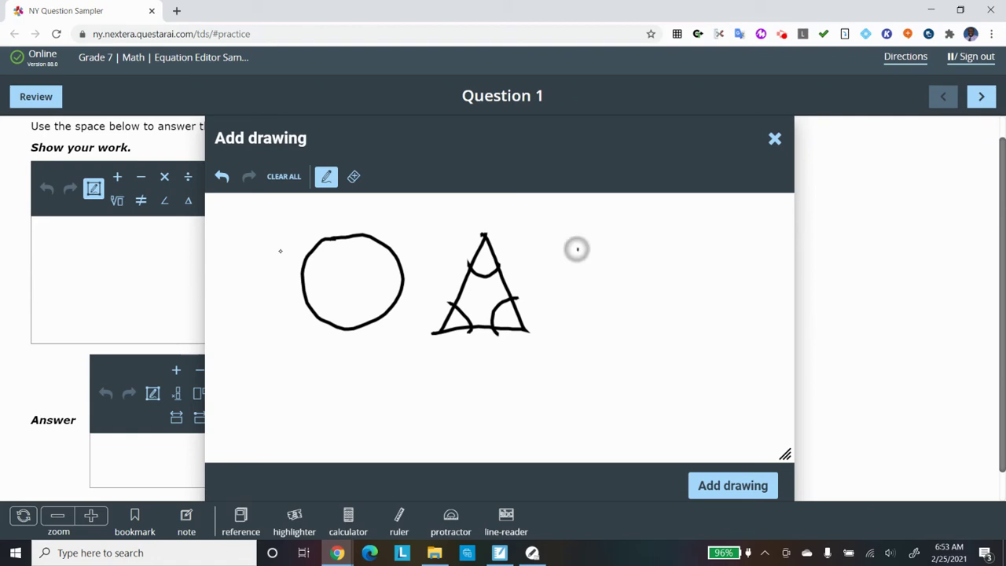
Draw a crossed not-equal sign labelled 2 and 7, then try to add the drawing
left_click_drag(576, 249, 699, 246)
left_click_drag(601, 296, 703, 290)
left_click_drag(602, 209, 689, 362)
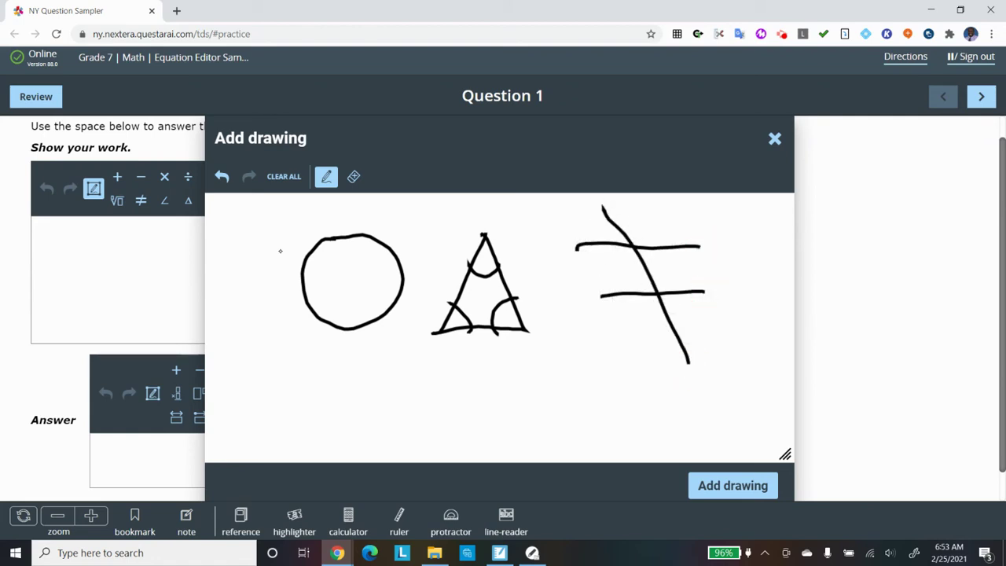
left_click_drag(639, 228, 657, 241)
mouse_move(660, 281)
left_mouse_down()
mouse_move(669, 296)
mouse_move(620, 317)
mouse_move(641, 325)
mouse_move(647, 296)
left_mouse_up()
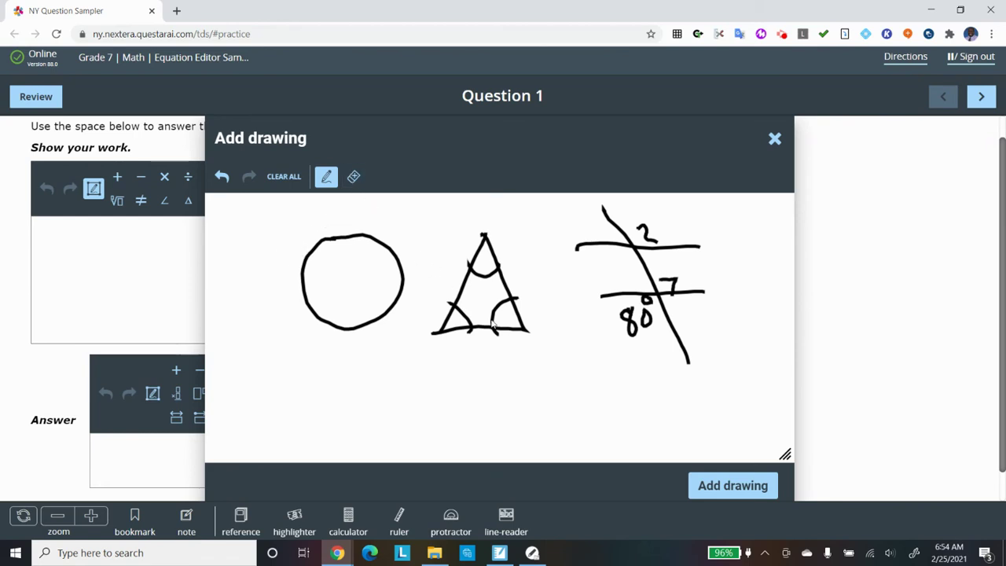
left_click(726, 487)
Erase the upper-left arc and another small piece of the circle
left_click(353, 177)
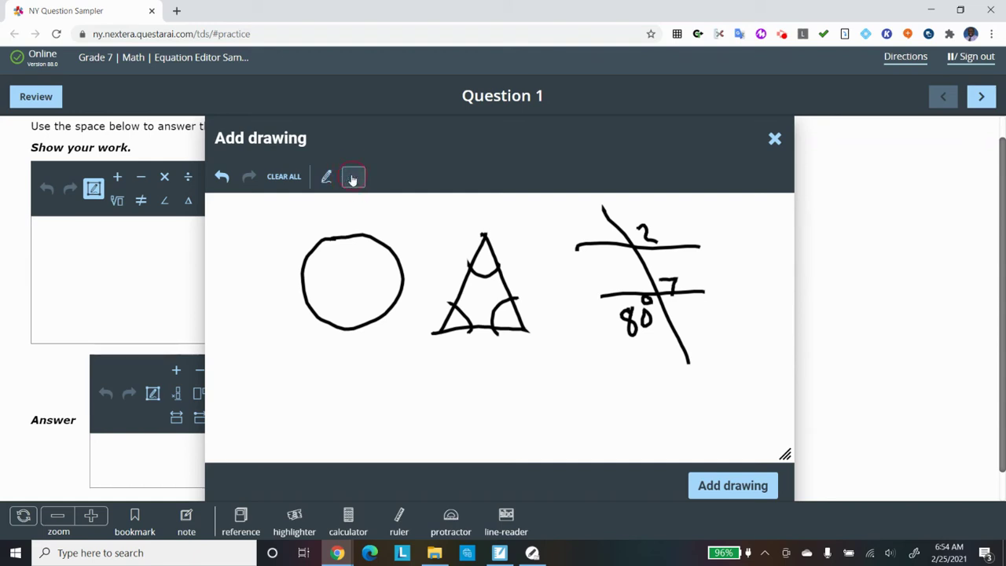
mouse_move(374, 237)
left_mouse_down()
mouse_move(361, 227)
mouse_move(325, 240)
left_mouse_up()
left_click(320, 243)
Pencil a V inside the circle and a loop above it, then clear the whole canvas
left_click(327, 176)
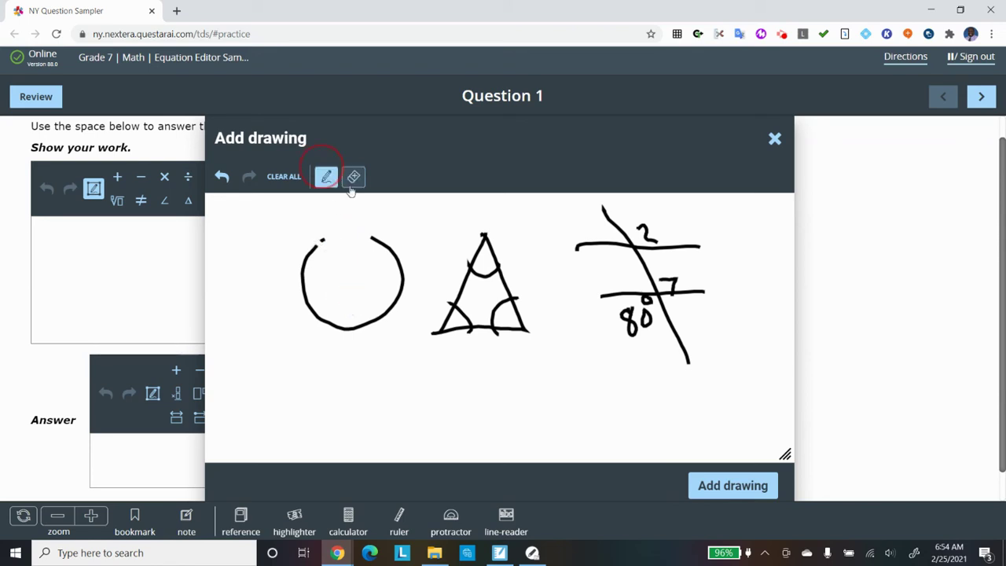
mouse_move(317, 247)
left_mouse_down()
mouse_move(341, 294)
mouse_move(360, 232)
left_mouse_up()
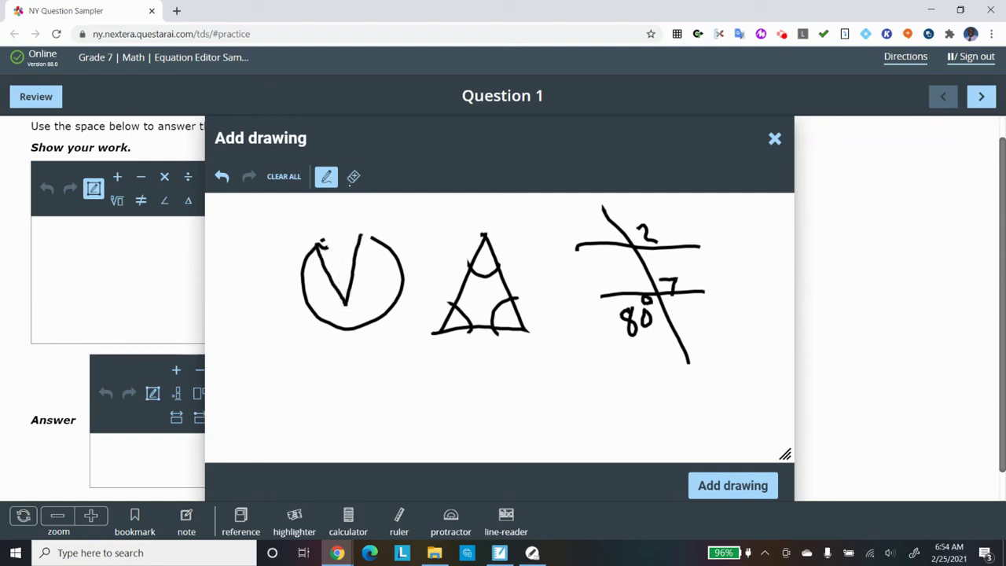
mouse_move(301, 198)
left_mouse_down()
mouse_move(332, 240)
mouse_move(328, 197)
mouse_move(311, 195)
mouse_move(302, 207)
left_mouse_up()
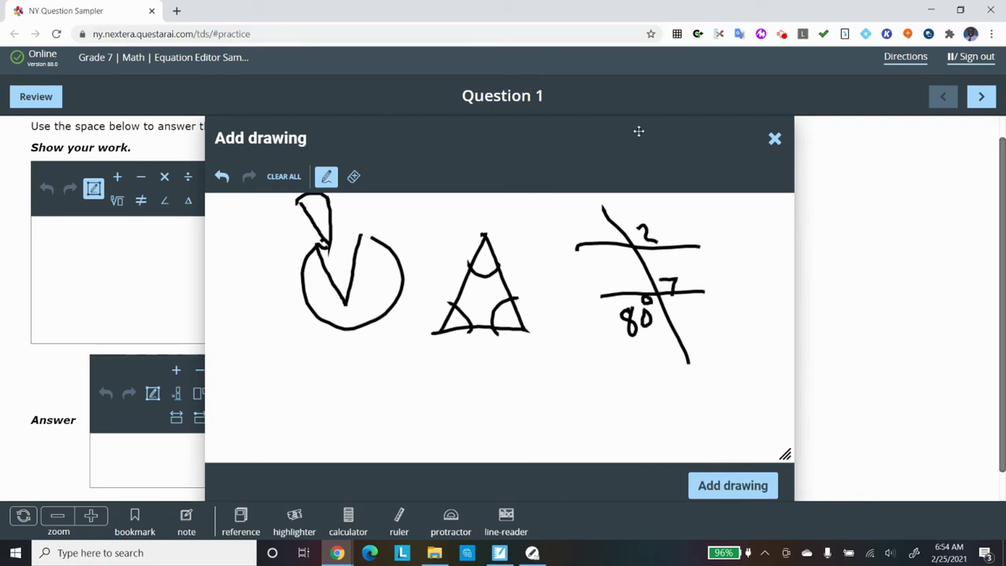
left_click(283, 176)
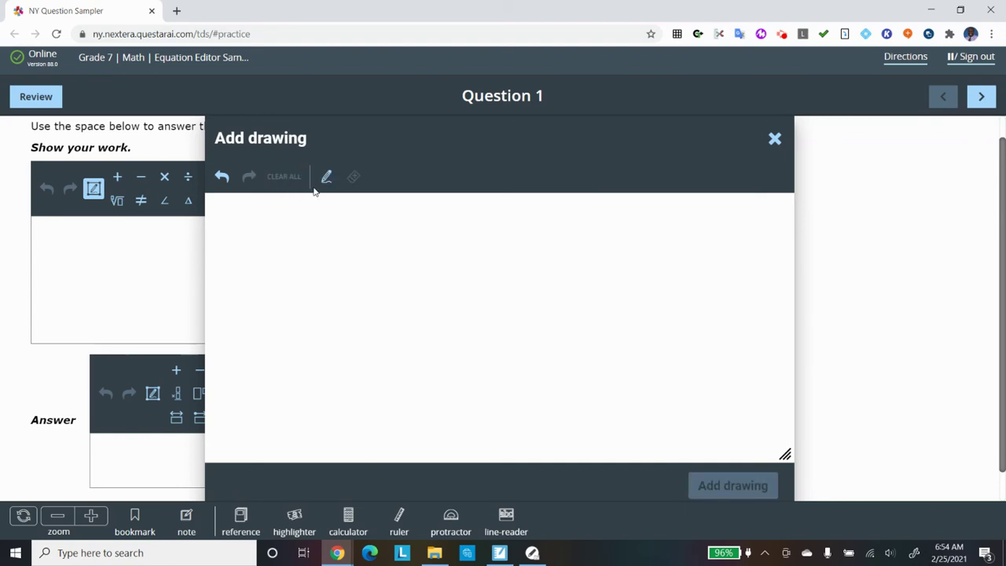
Close the Add drawing window, leaving Question 1's show-your-work and answer boxes empty
left_click(774, 141)
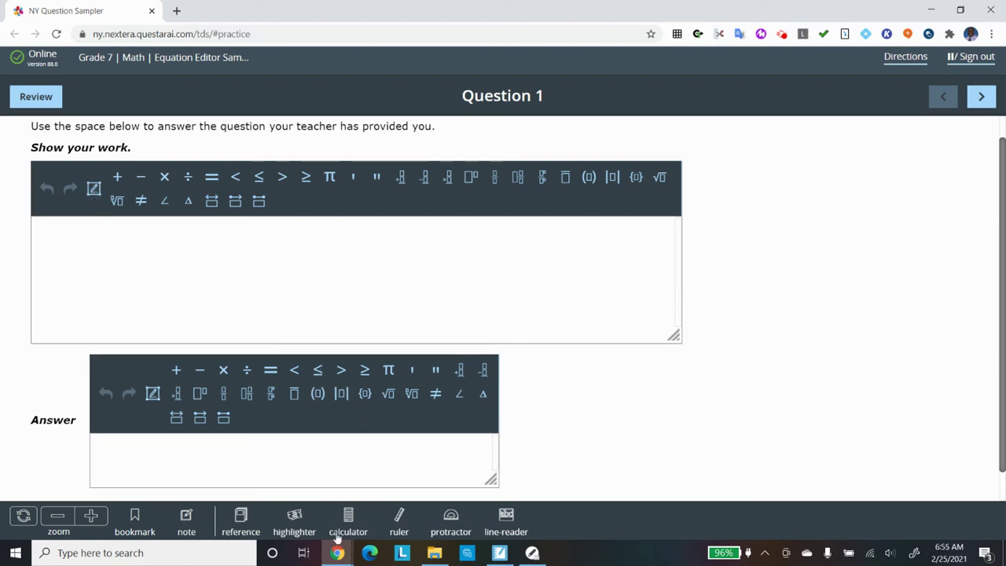
mouse_move(337, 555)
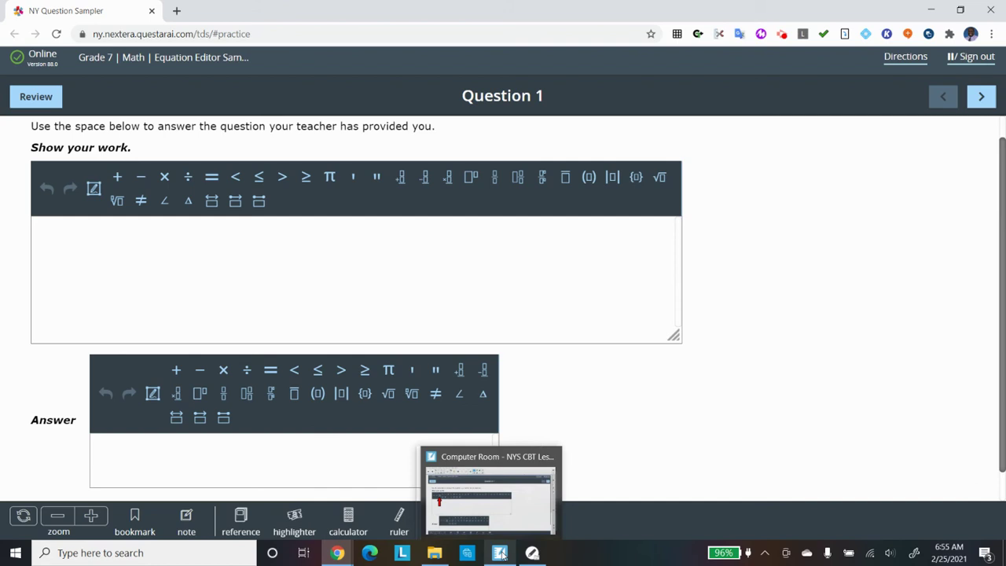
Return to the Notebook lesson and page past Question 9 of 9 to the Review summary slide
left_click(501, 484)
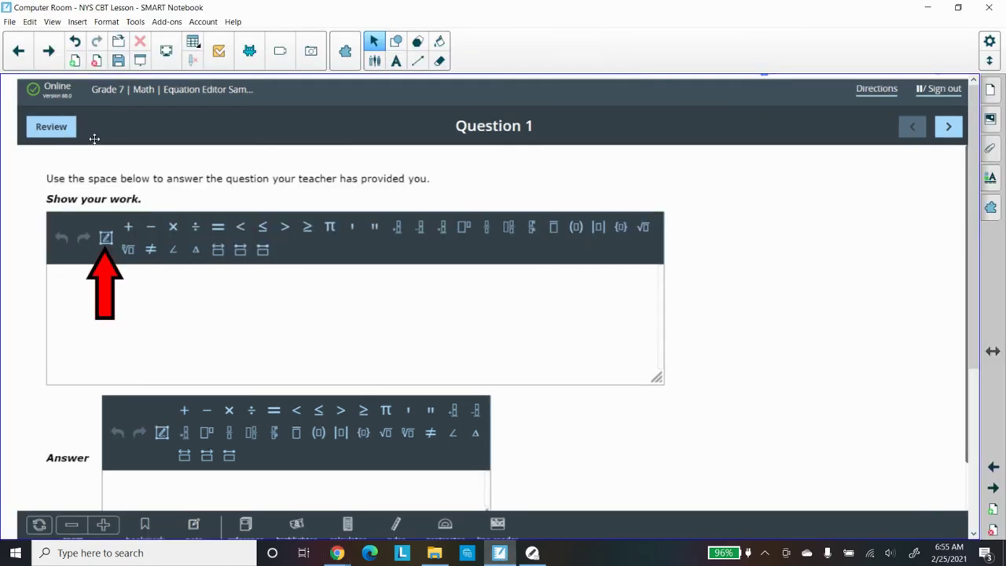
left_click(49, 52)
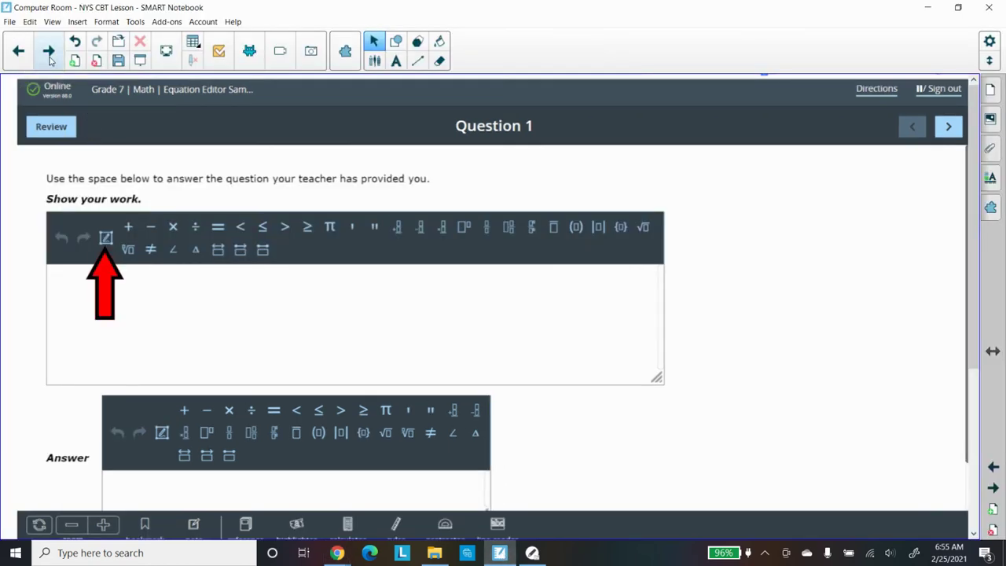
left_click(50, 66)
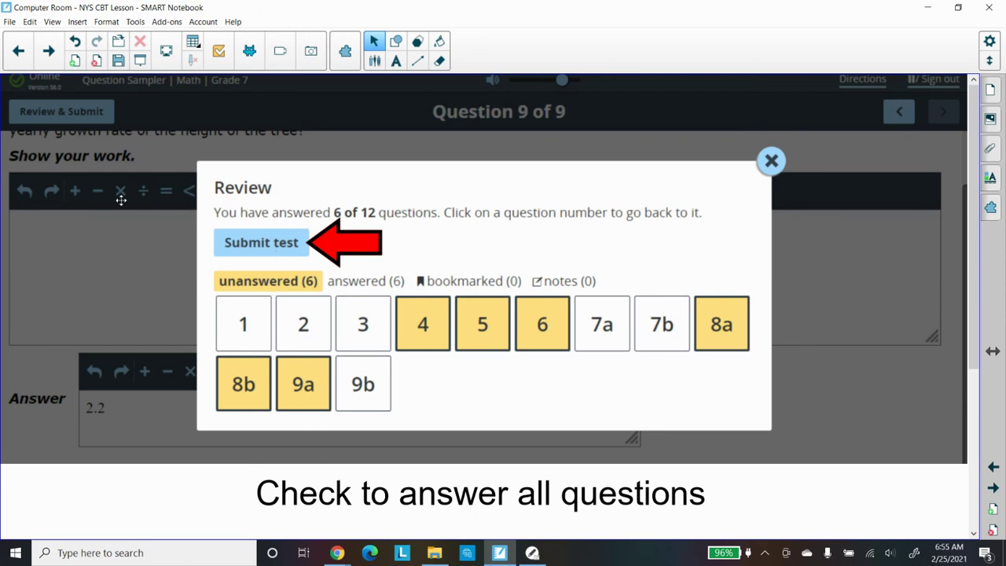
Page through the unanswered-questions confirmation and Test submitted slides to the Question Sampler landing page
left_click(48, 50)
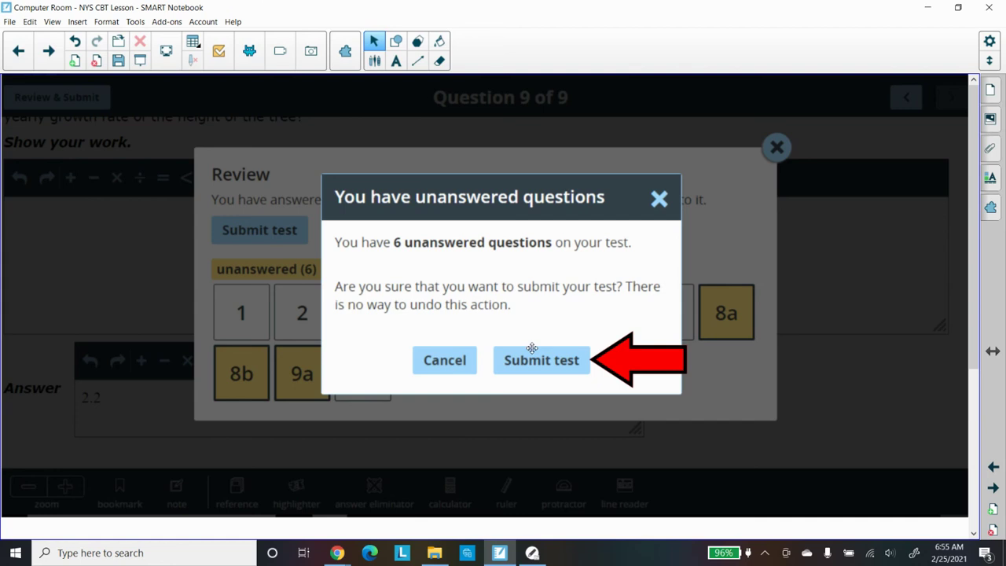
left_click(53, 63)
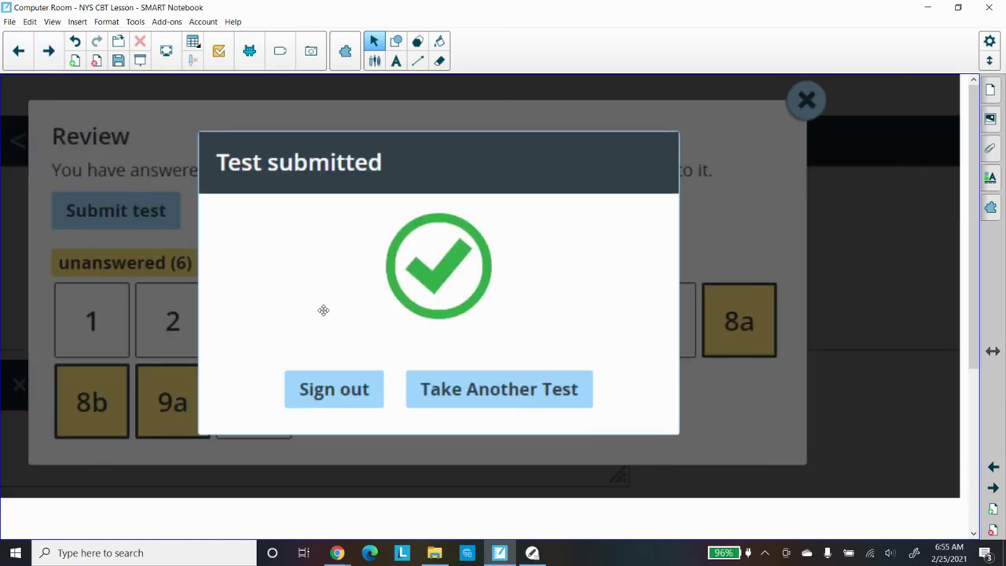
left_click(48, 61)
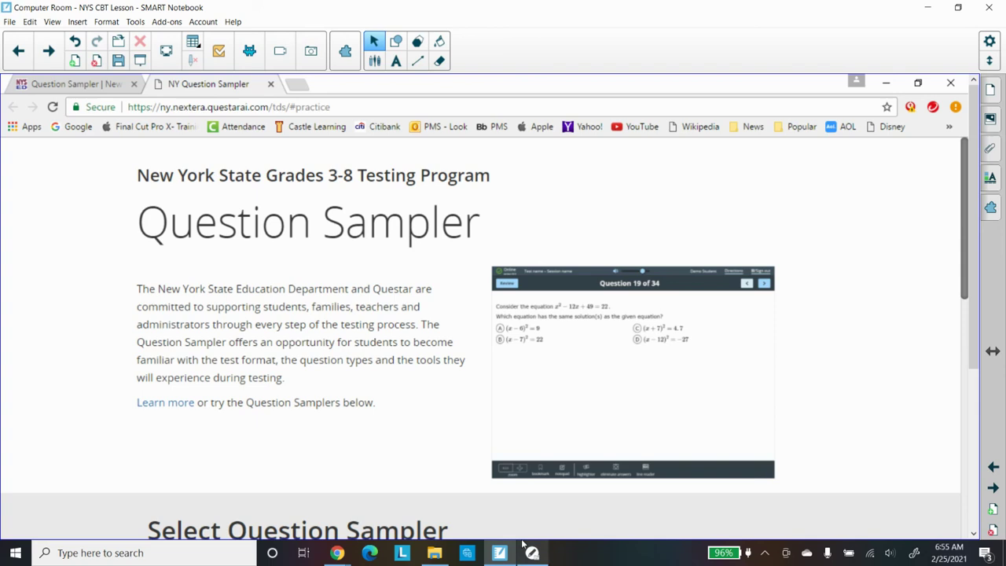
Bring the Chrome window showing the NY Question Sampler's Grade 7 Math Question 1 to the front
mouse_move(493, 555)
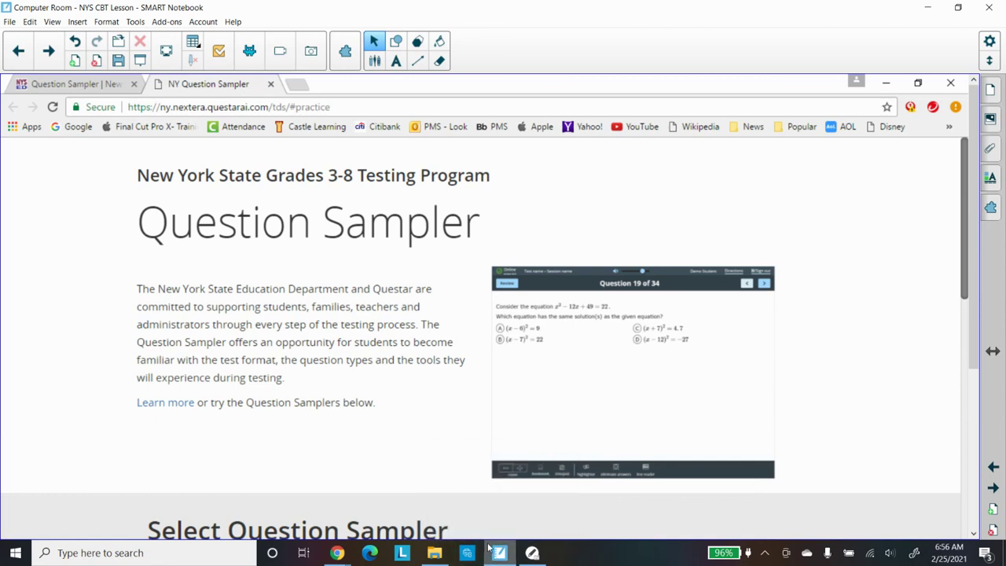
mouse_move(528, 560)
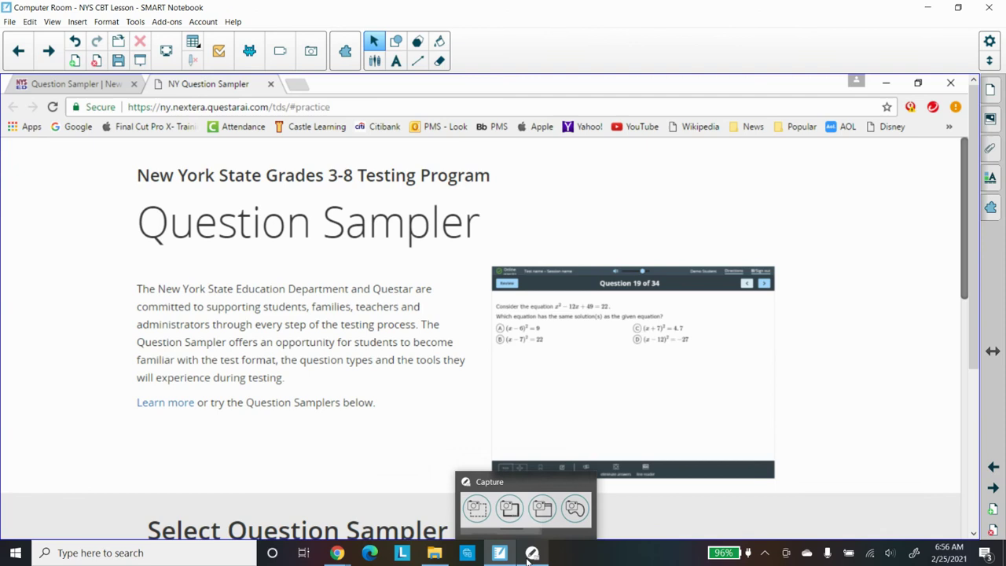
mouse_move(432, 556)
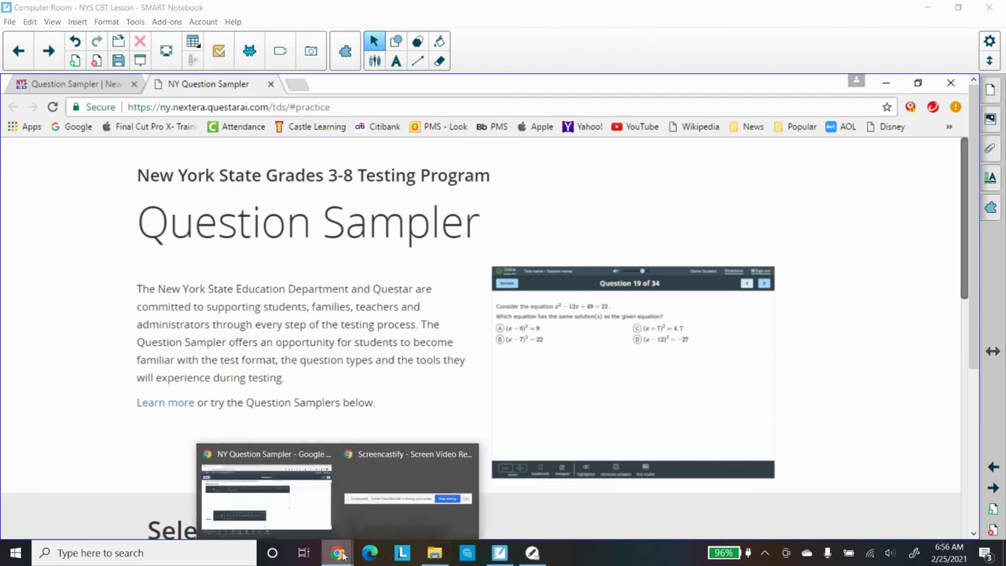
left_click(322, 527)
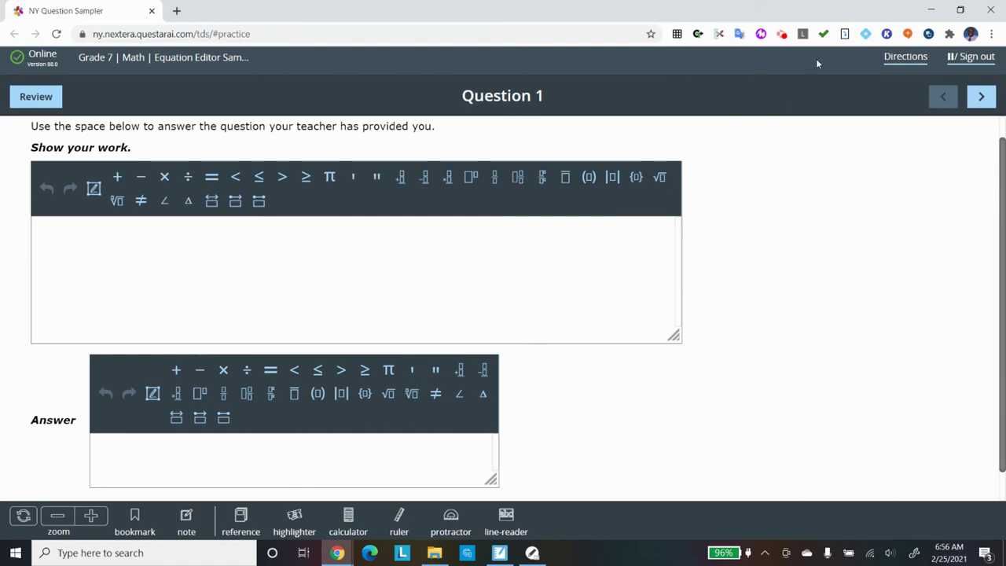